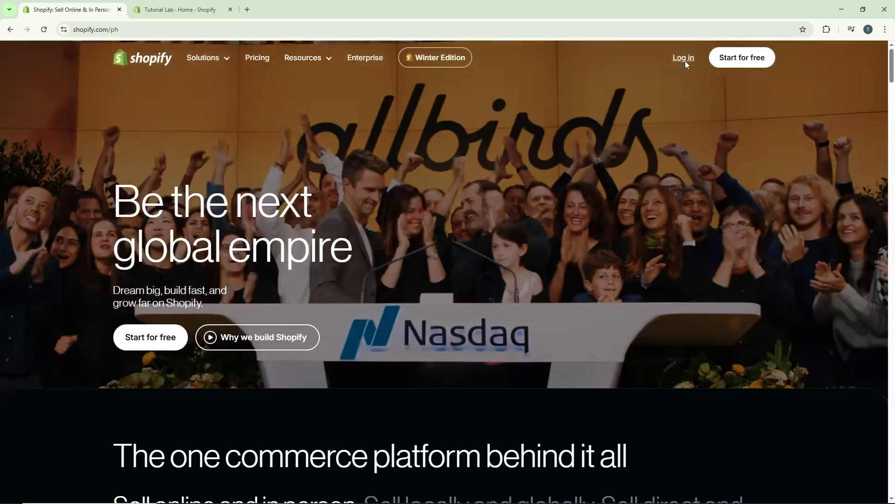
- In the store's Taxes and duties settings, turn off including sales tax in product price and shipping rate, save, and close the settings
{"action": "key", "text": "ctrl+Tab"}
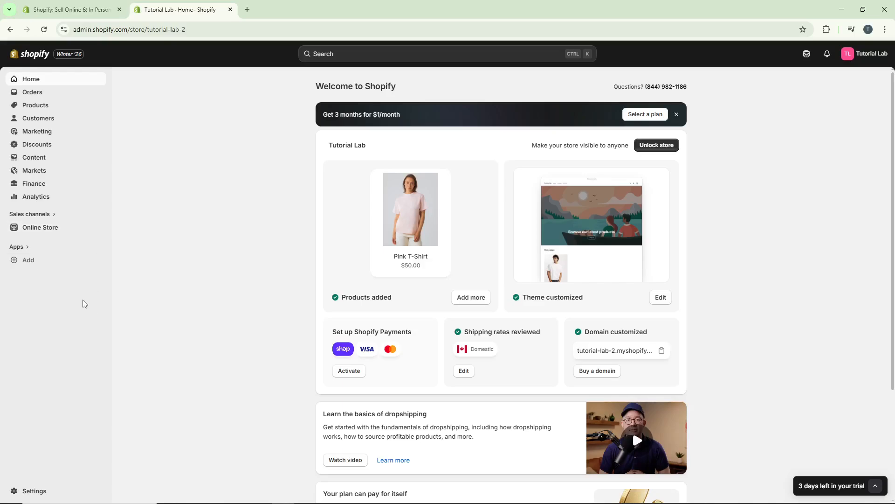
{"action": "left_click", "coordinate": [35, 491]}
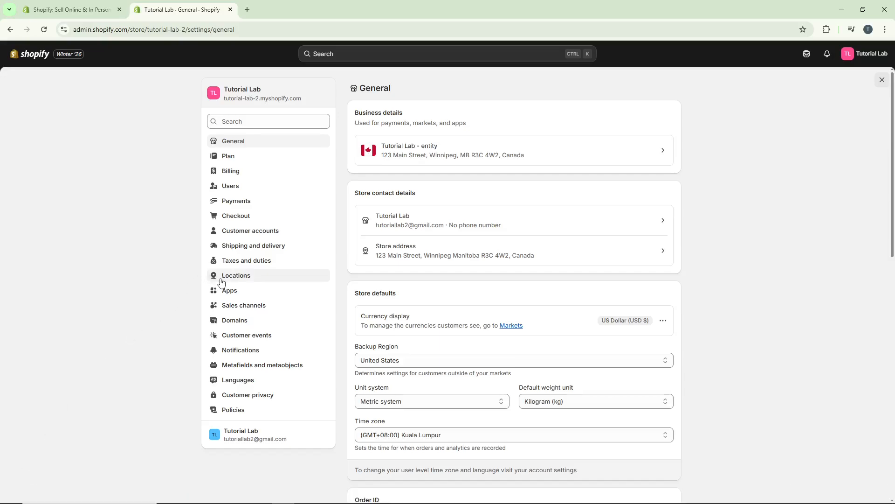
{"action": "left_click", "coordinate": [274, 264]}
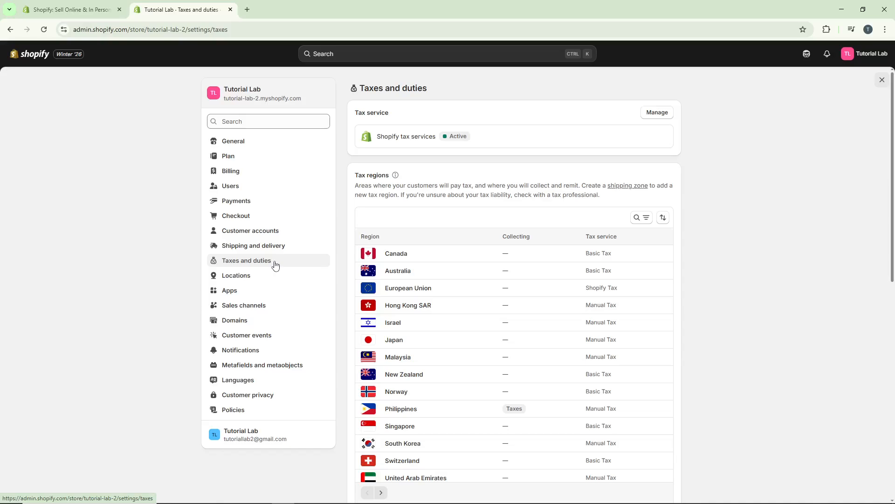
{"action": "scroll", "coordinate": [328, 259], "scroll_direction": "down", "scroll_amount": 9}
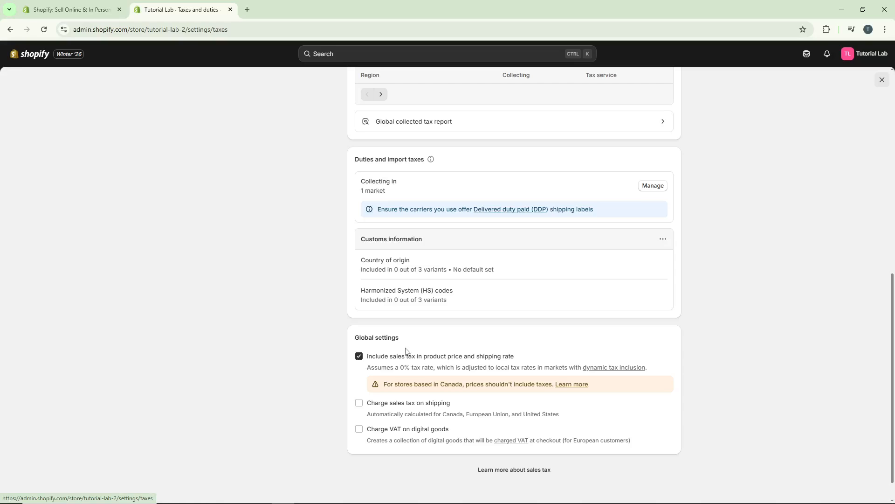
{"action": "left_click", "coordinate": [360, 357]}
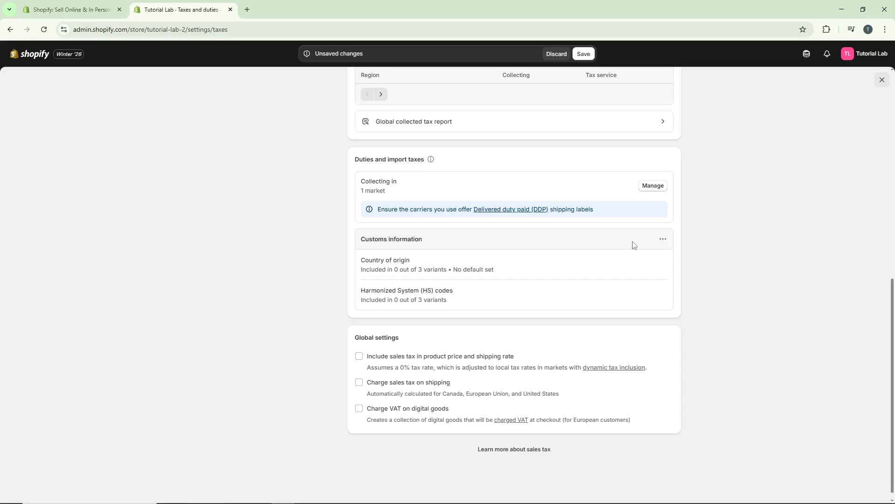
{"action": "left_click", "coordinate": [584, 57]}
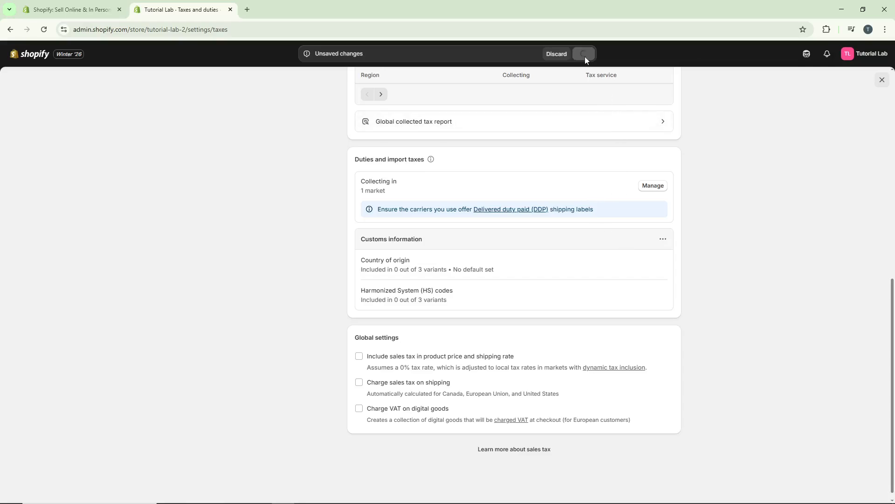
{"action": "left_click", "coordinate": [882, 80]}
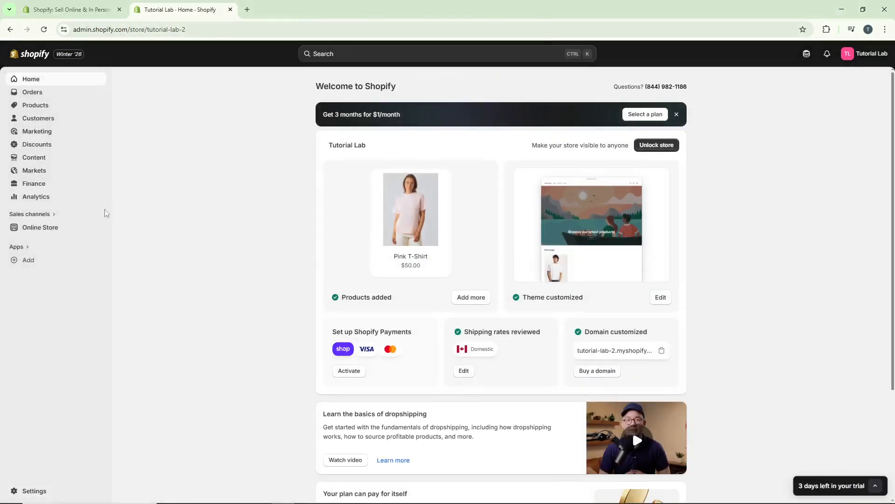
- Open the default theme content of the current Horizon theme and search it for "shipping calculated"
{"action": "left_click", "coordinate": [66, 229]}
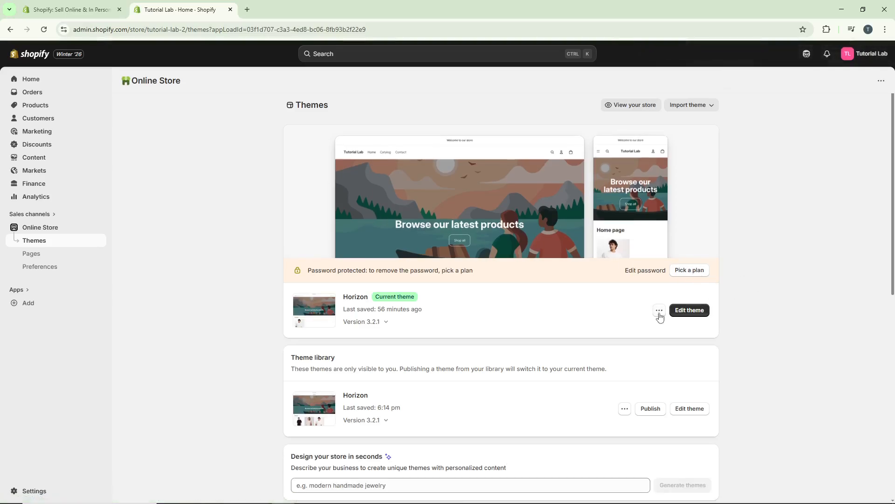
{"action": "left_click", "coordinate": [659, 311]}
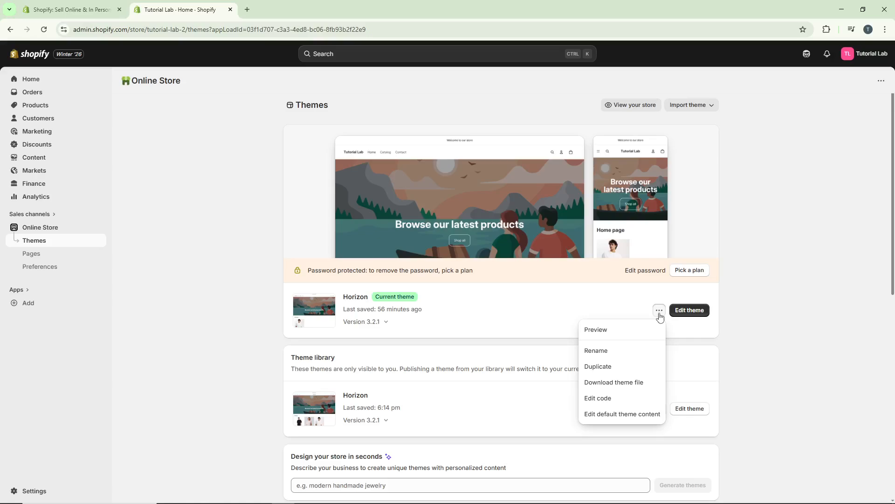
{"action": "left_click", "coordinate": [638, 415]}
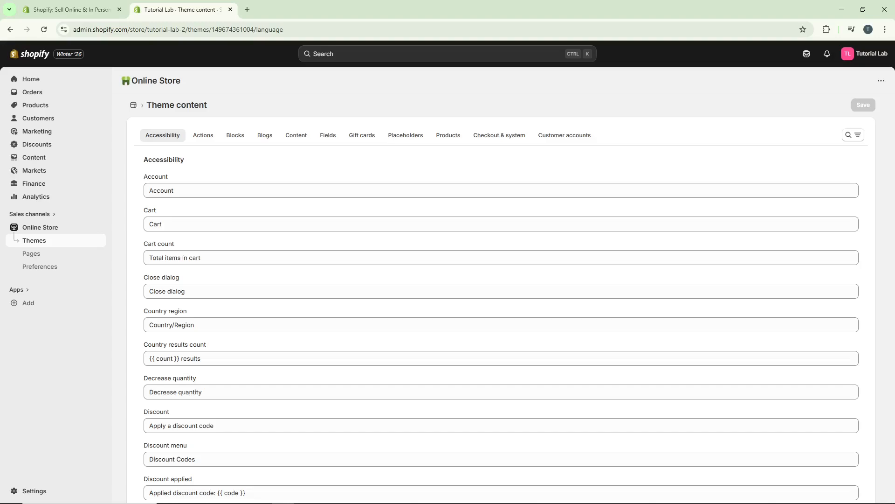
{"action": "left_click", "coordinate": [854, 139]}
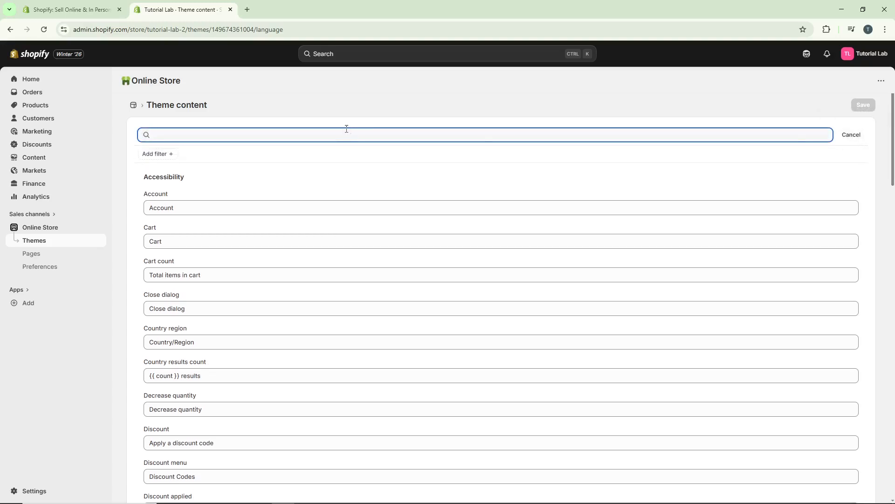
{"action": "type", "text": "shipping calculated"}
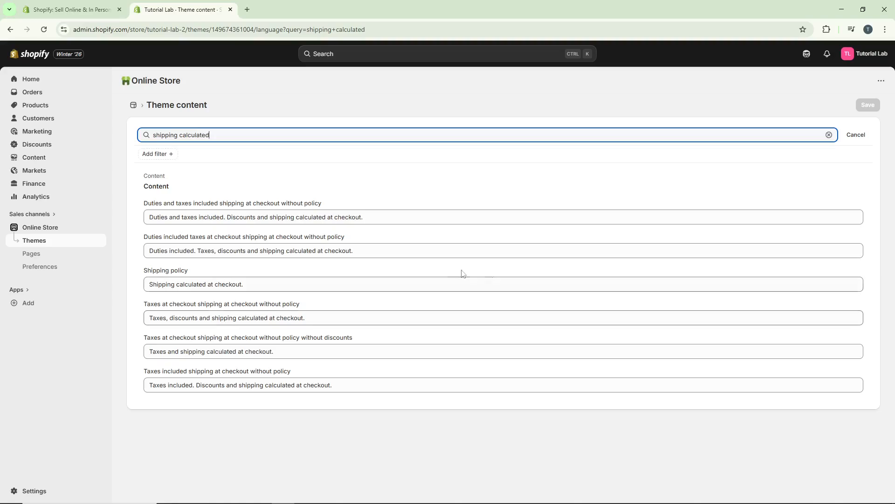
- Replace the "Duties and taxes included shipping at checkout without policy" text with FREE SHIPPING NATIONWIDE and copy it
{"action": "left_click", "coordinate": [373, 217]}
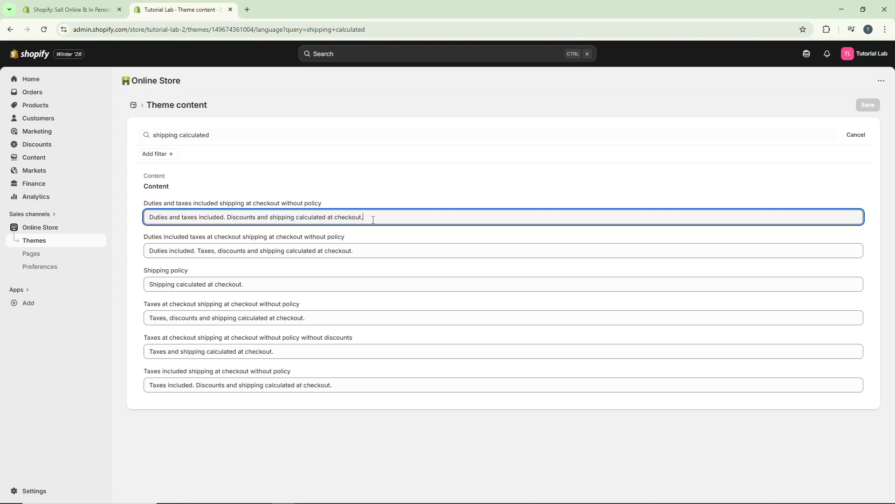
{"action": "key", "text": "ctrl+a"}
{"action": "key", "text": "BackSpace"}
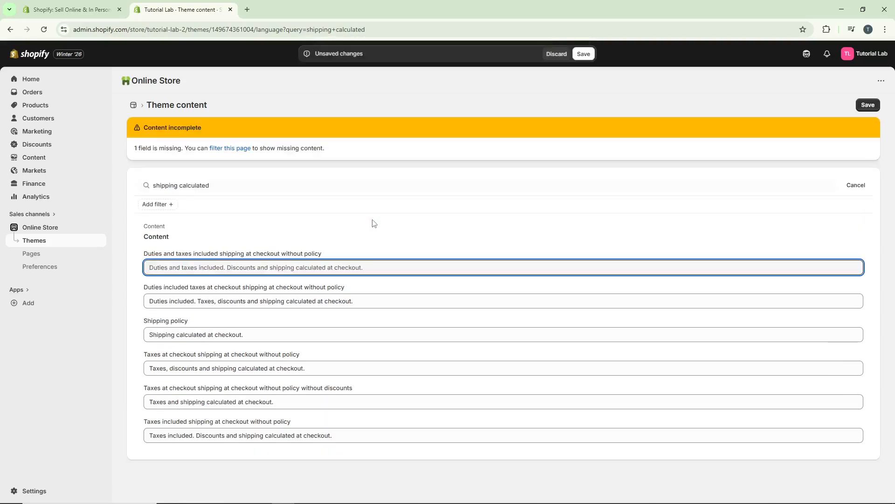
{"action": "type", "text": "FREE "}
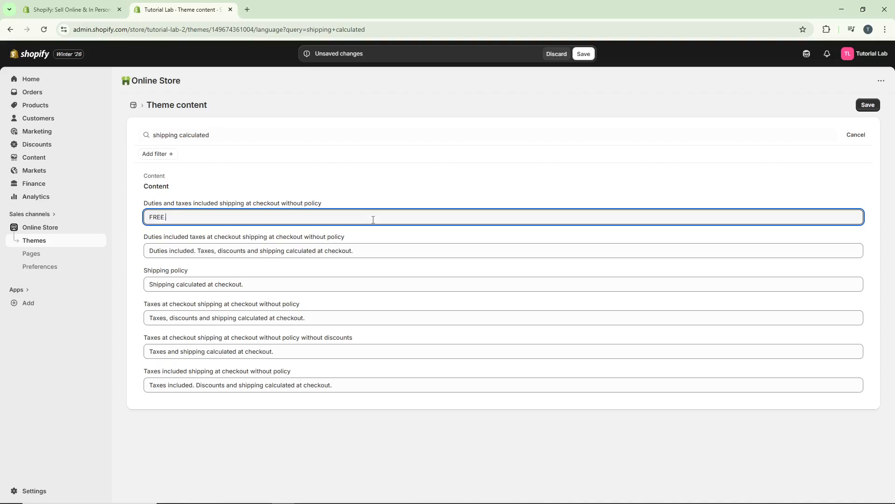
{"action": "type", "text": "SHIPPING NATIONWIDE"}
{"action": "key", "text": "ctrl+a"}
{"action": "key", "text": "ctrl+c"}
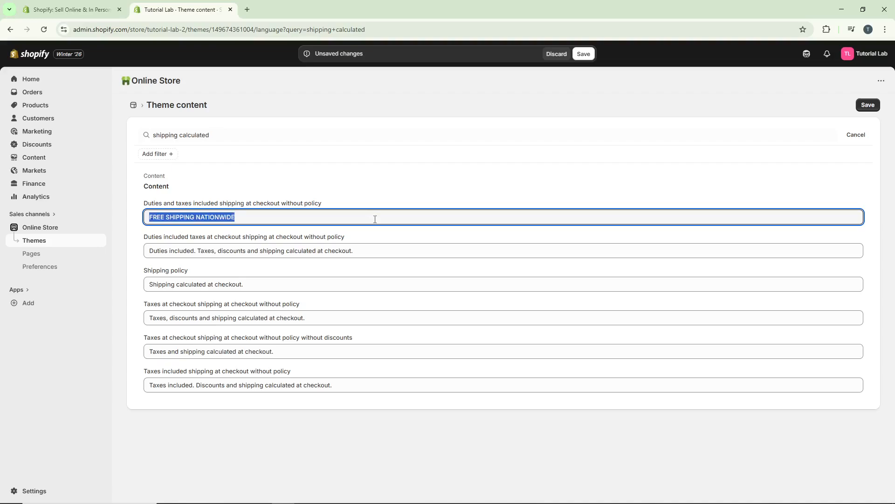
- Paste FREE SHIPPING NATIONWIDE over the "Duties included taxes at checkout shipping at checkout without policy" and "Shipping policy" texts
{"action": "left_click", "coordinate": [360, 250]}
{"action": "key", "text": "ctrl+a"}
{"action": "key", "text": "ctrl+v"}
{"action": "left_click", "coordinate": [321, 285]}
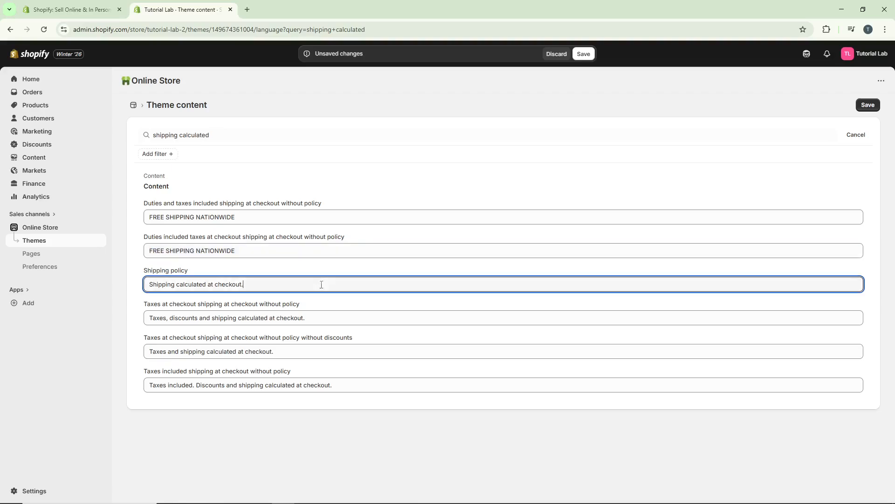
{"action": "key", "text": "ctrl+a"}
{"action": "key", "text": "ctrl+v"}
- Replace the three remaining "Taxes at checkout" and "Taxes included" shipping texts with FREE SHIPPING NATIONWIDE and save the theme content
{"action": "left_click", "coordinate": [348, 319]}
{"action": "key", "text": "ctrl+a"}
{"action": "key", "text": "ctrl+v"}
{"action": "left_click", "coordinate": [352, 353]}
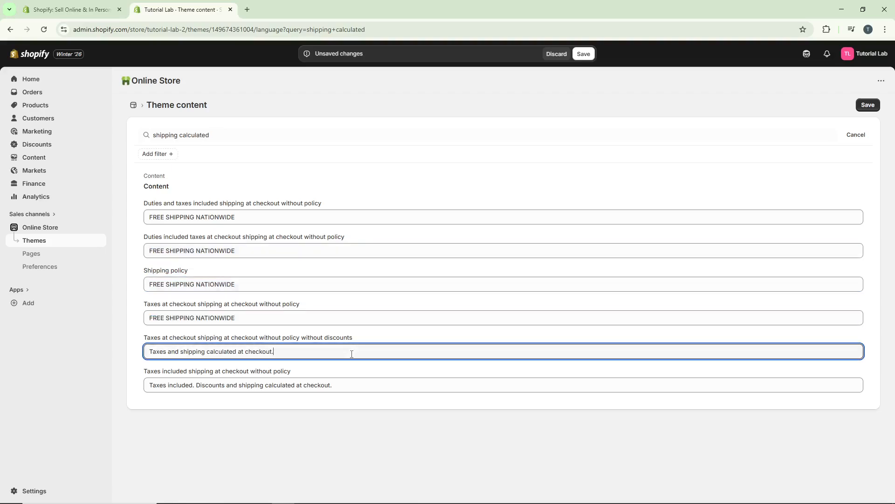
{"action": "key", "text": "ctrl+a"}
{"action": "key", "text": "ctrl+v"}
{"action": "left_click", "coordinate": [353, 385]}
{"action": "key", "text": "ctrl+a"}
{"action": "key", "text": "ctrl+v"}
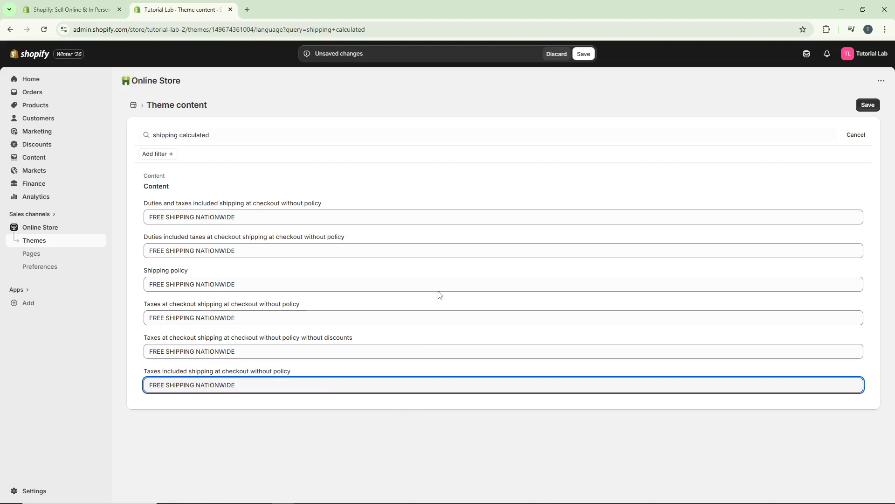
{"action": "left_click", "coordinate": [419, 134]}
{"action": "left_click", "coordinate": [417, 176]}
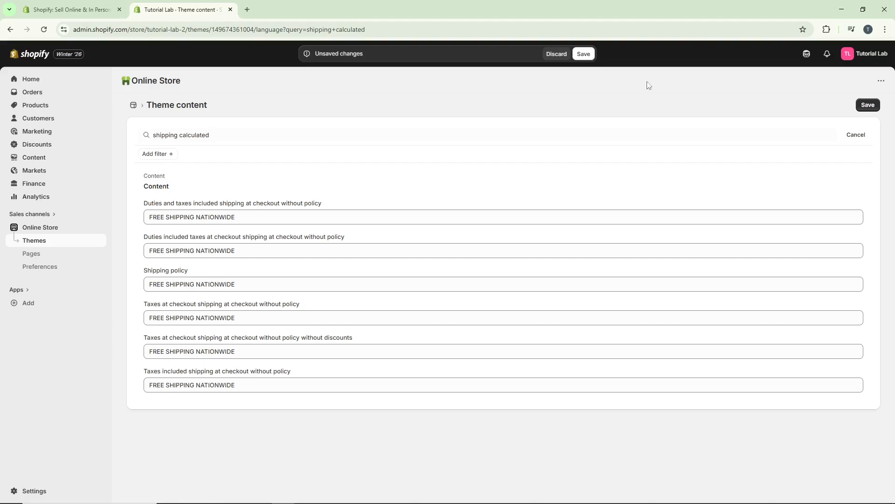
{"action": "left_click", "coordinate": [868, 105]}
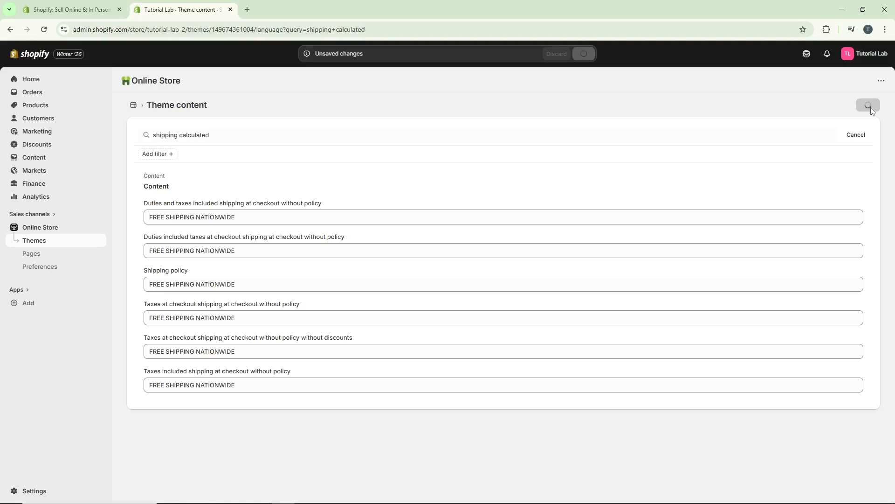
- Search the theme content for "calculated" and find the texts containing "<a href" on the page
{"action": "left_click", "coordinate": [226, 136]}
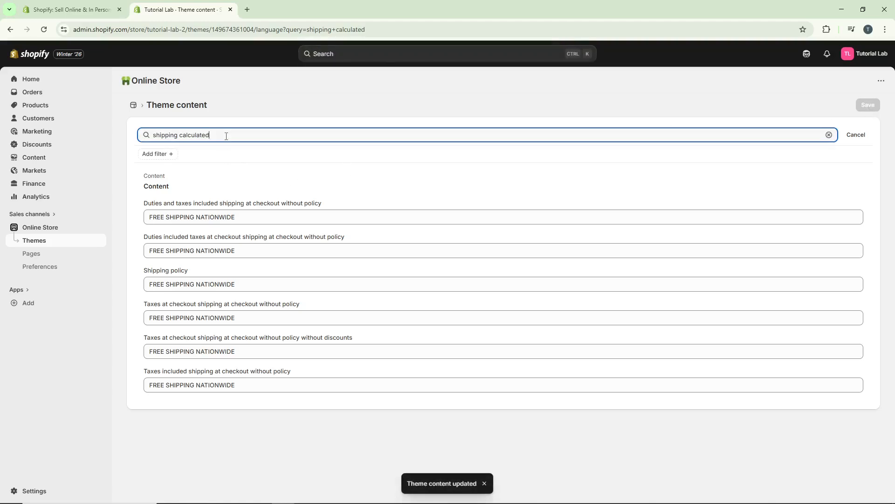
{"action": "key", "text": "ctrl+a"}
{"action": "type", "text": "calculated"}
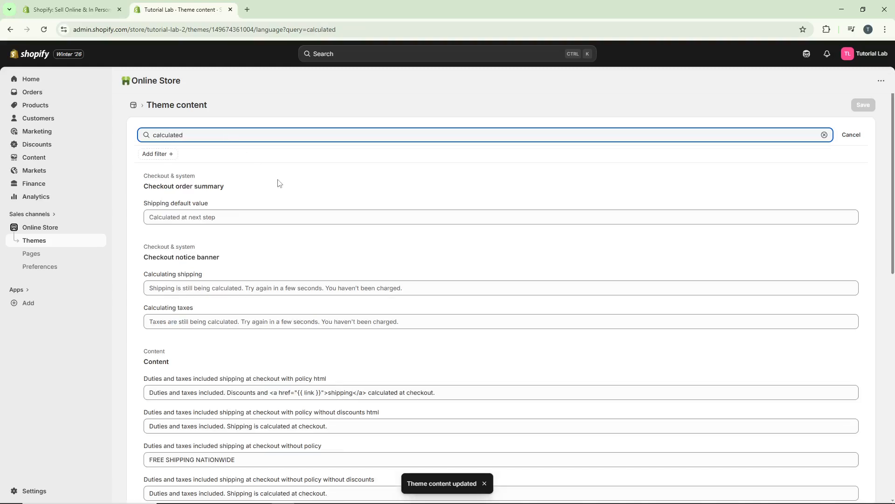
{"action": "scroll", "coordinate": [325, 182], "scroll_direction": "down", "scroll_amount": 5}
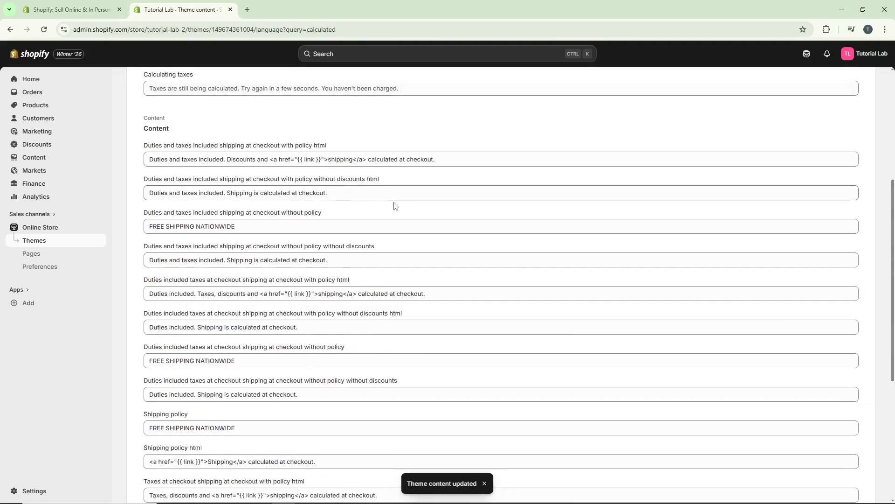
{"action": "key", "text": "ctrl+f"}
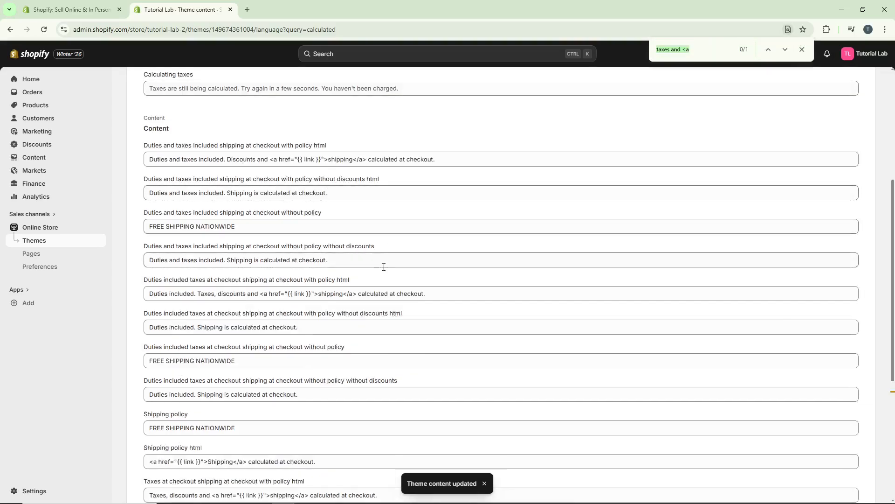
{"action": "type", "text": "<a href"}
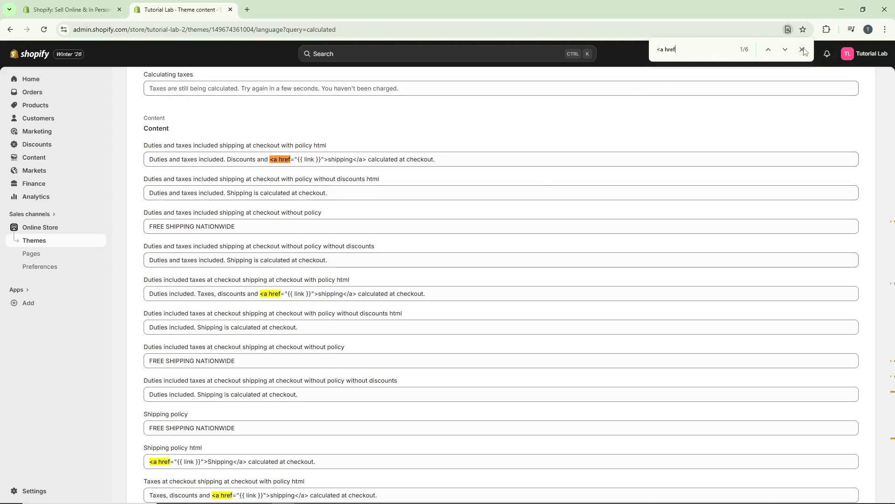
{"action": "key", "text": "Escape"}
- Replace the "Duties and taxes included shipping at checkout with policy html" text with FREE SHIPPING NATIONWIDE and save
{"action": "left_click", "coordinate": [416, 159]}
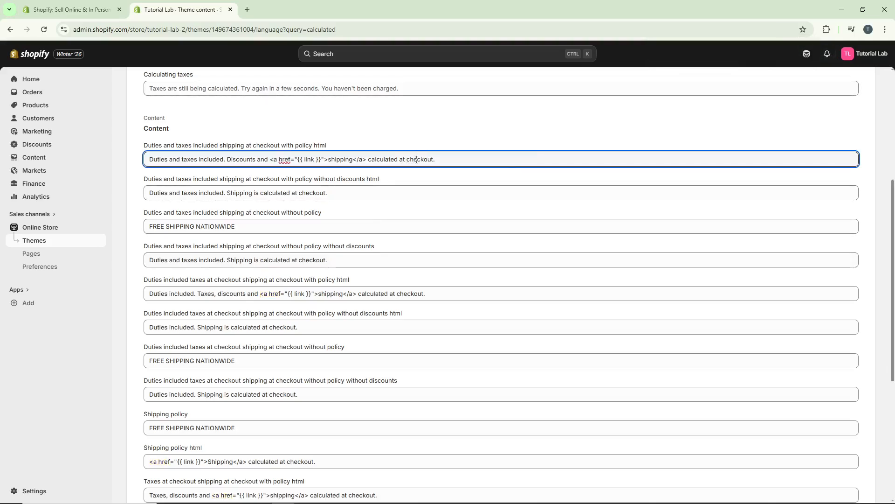
{"action": "triple_click", "coordinate": [455, 159]}
{"action": "type", "text": "FREE SHIPPING NATIONWIDE"}
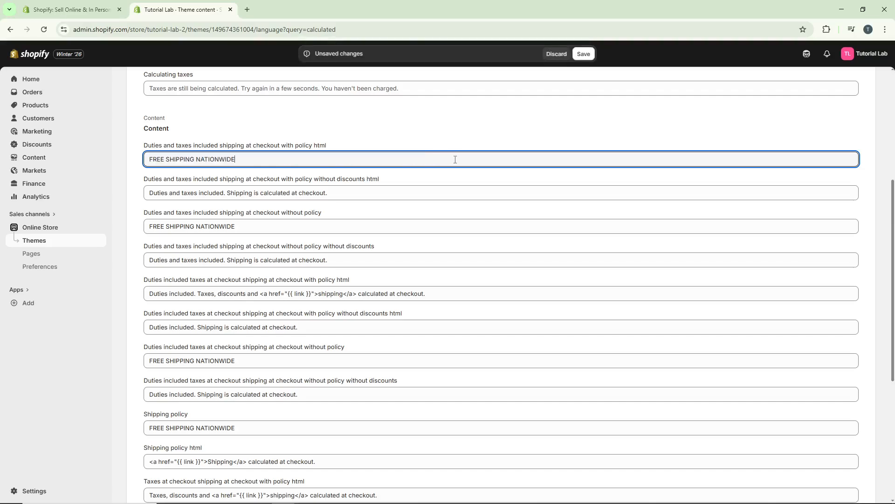
{"action": "left_click", "coordinate": [587, 55]}
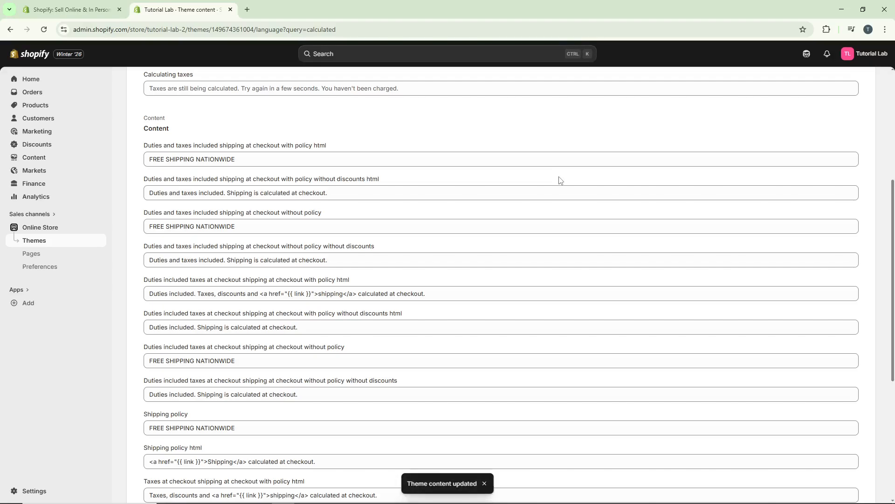
{"action": "scroll", "coordinate": [562, 181], "scroll_direction": "up", "scroll_amount": 2}
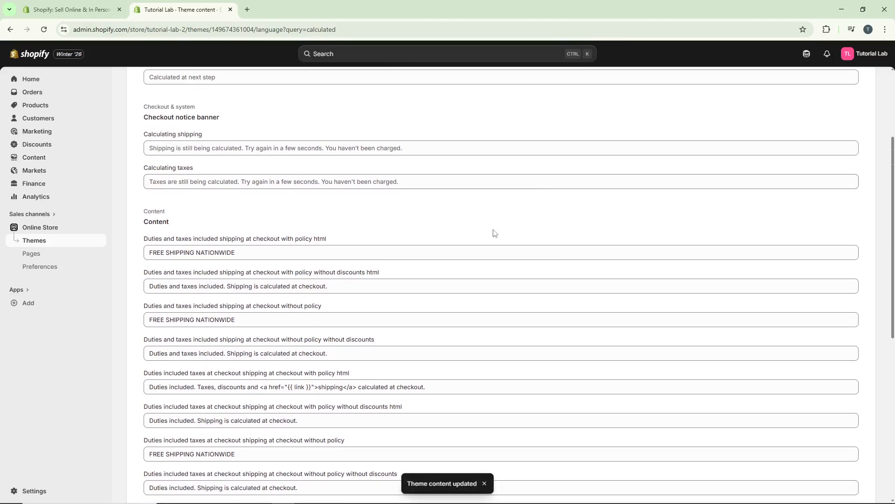